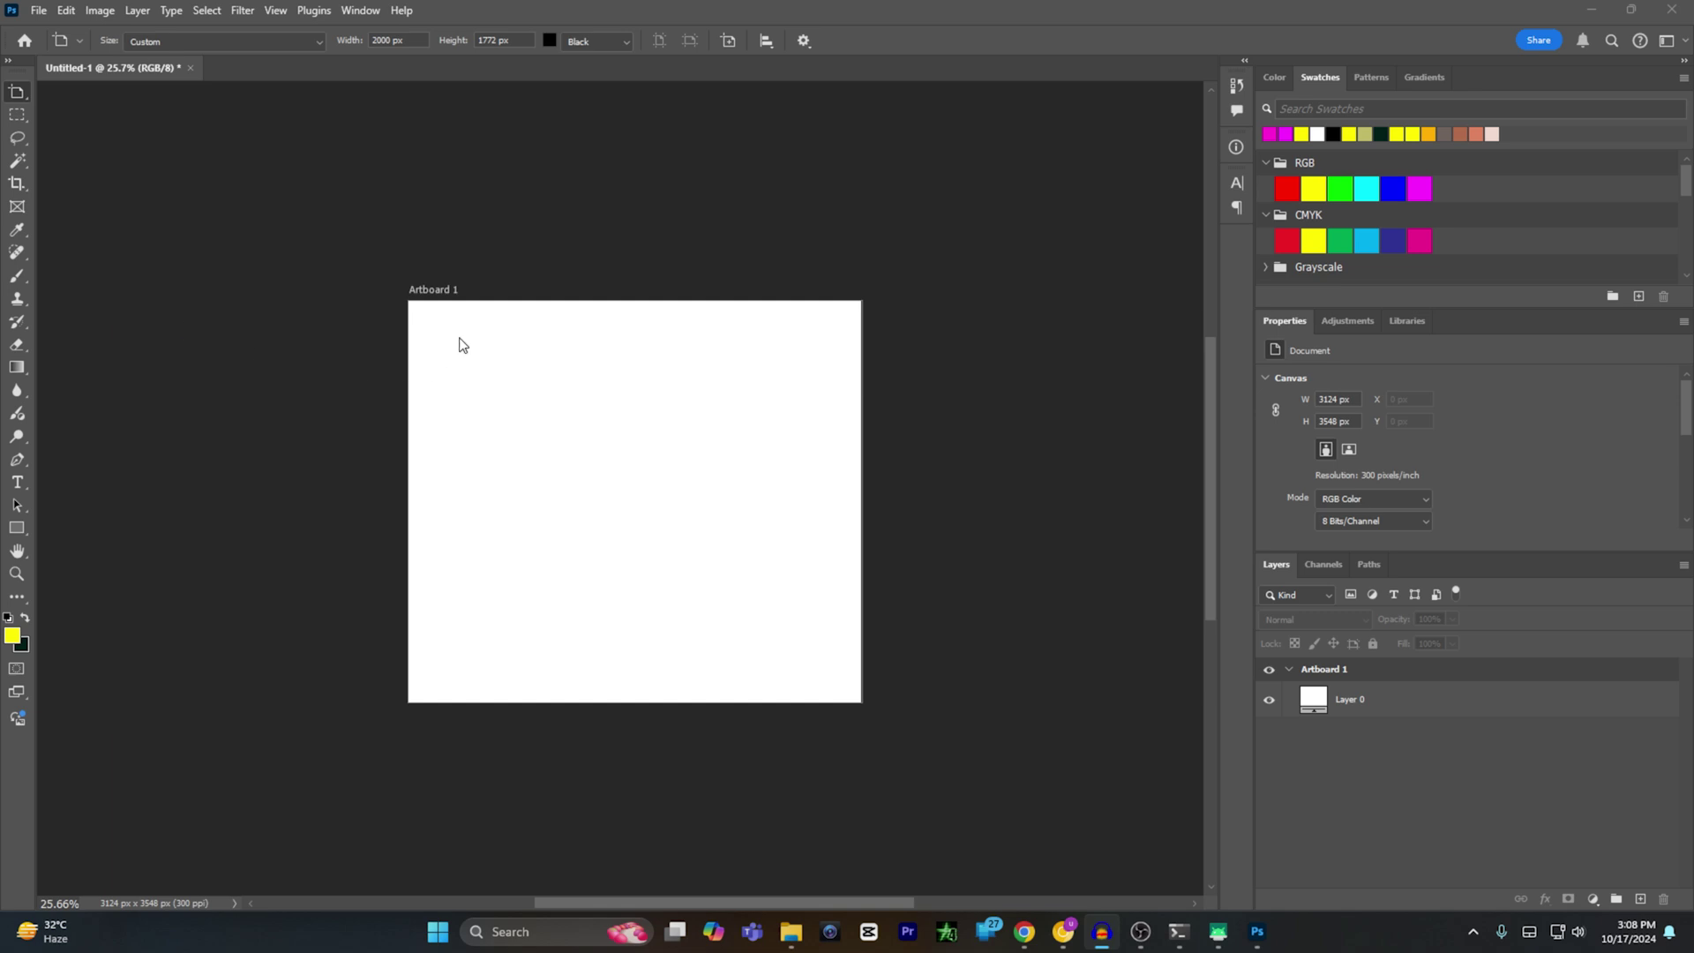
- Switch to the Artboard tool with Artboard 1 selected, showing its 2000 × 1772 px size
{"action": "right_click", "coordinate": [21, 92]}
{"action": "left_click", "coordinate": [61, 93]}
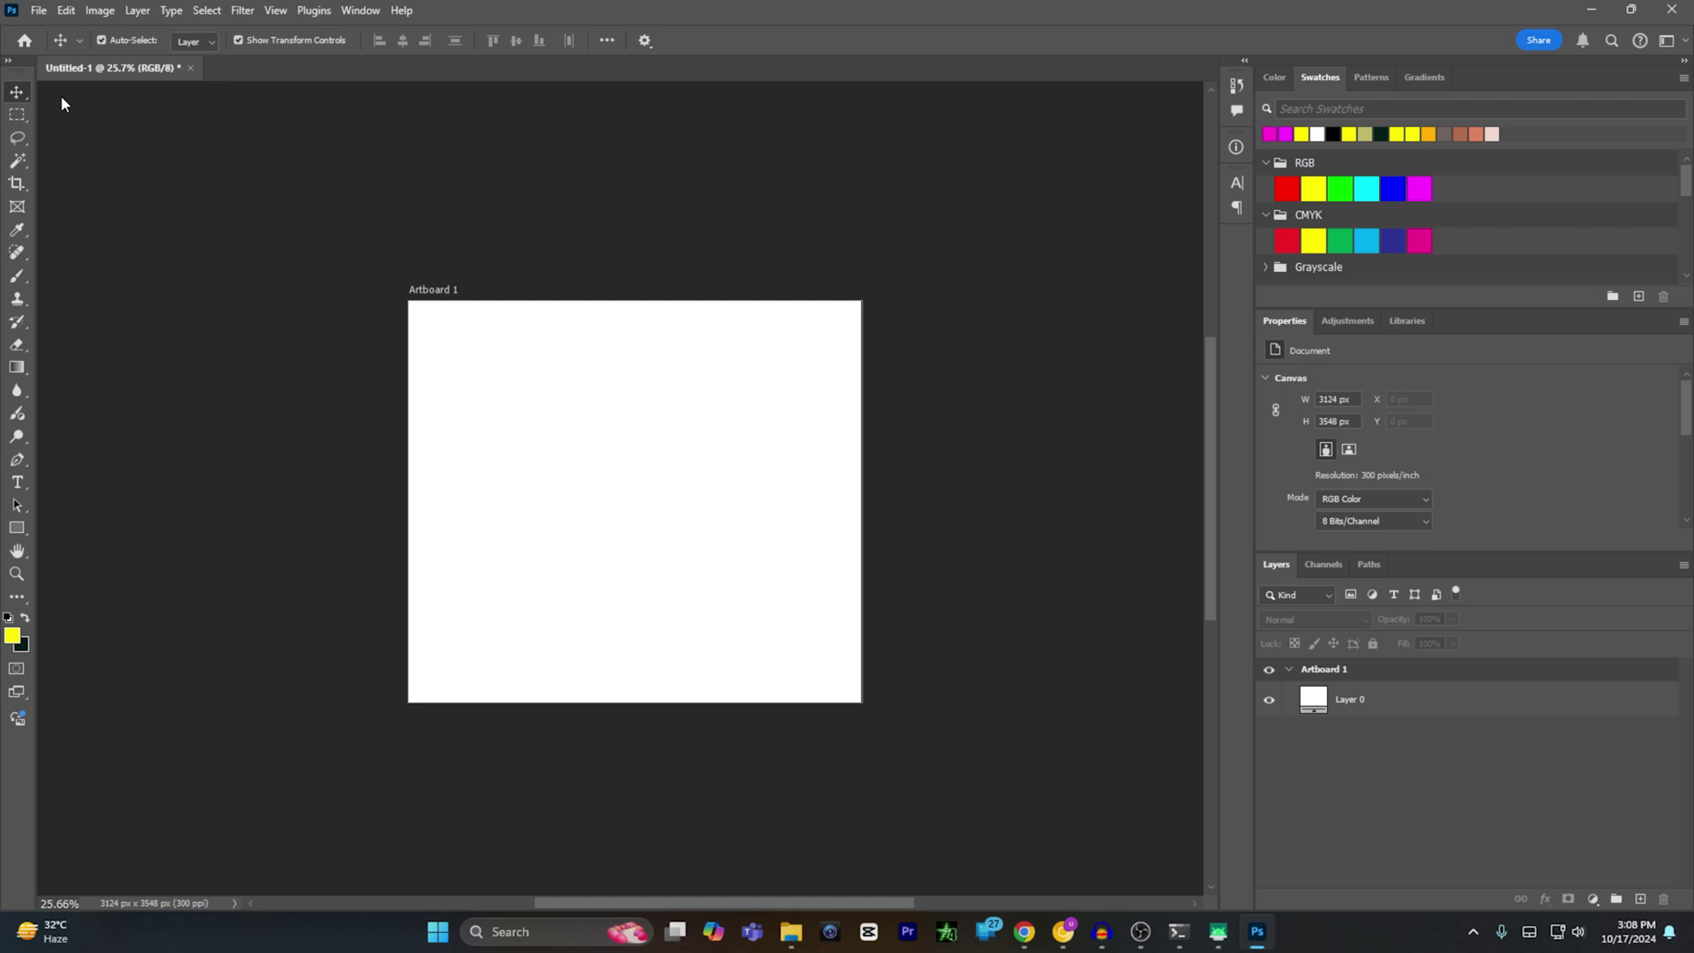
{"action": "right_click", "coordinate": [22, 93]}
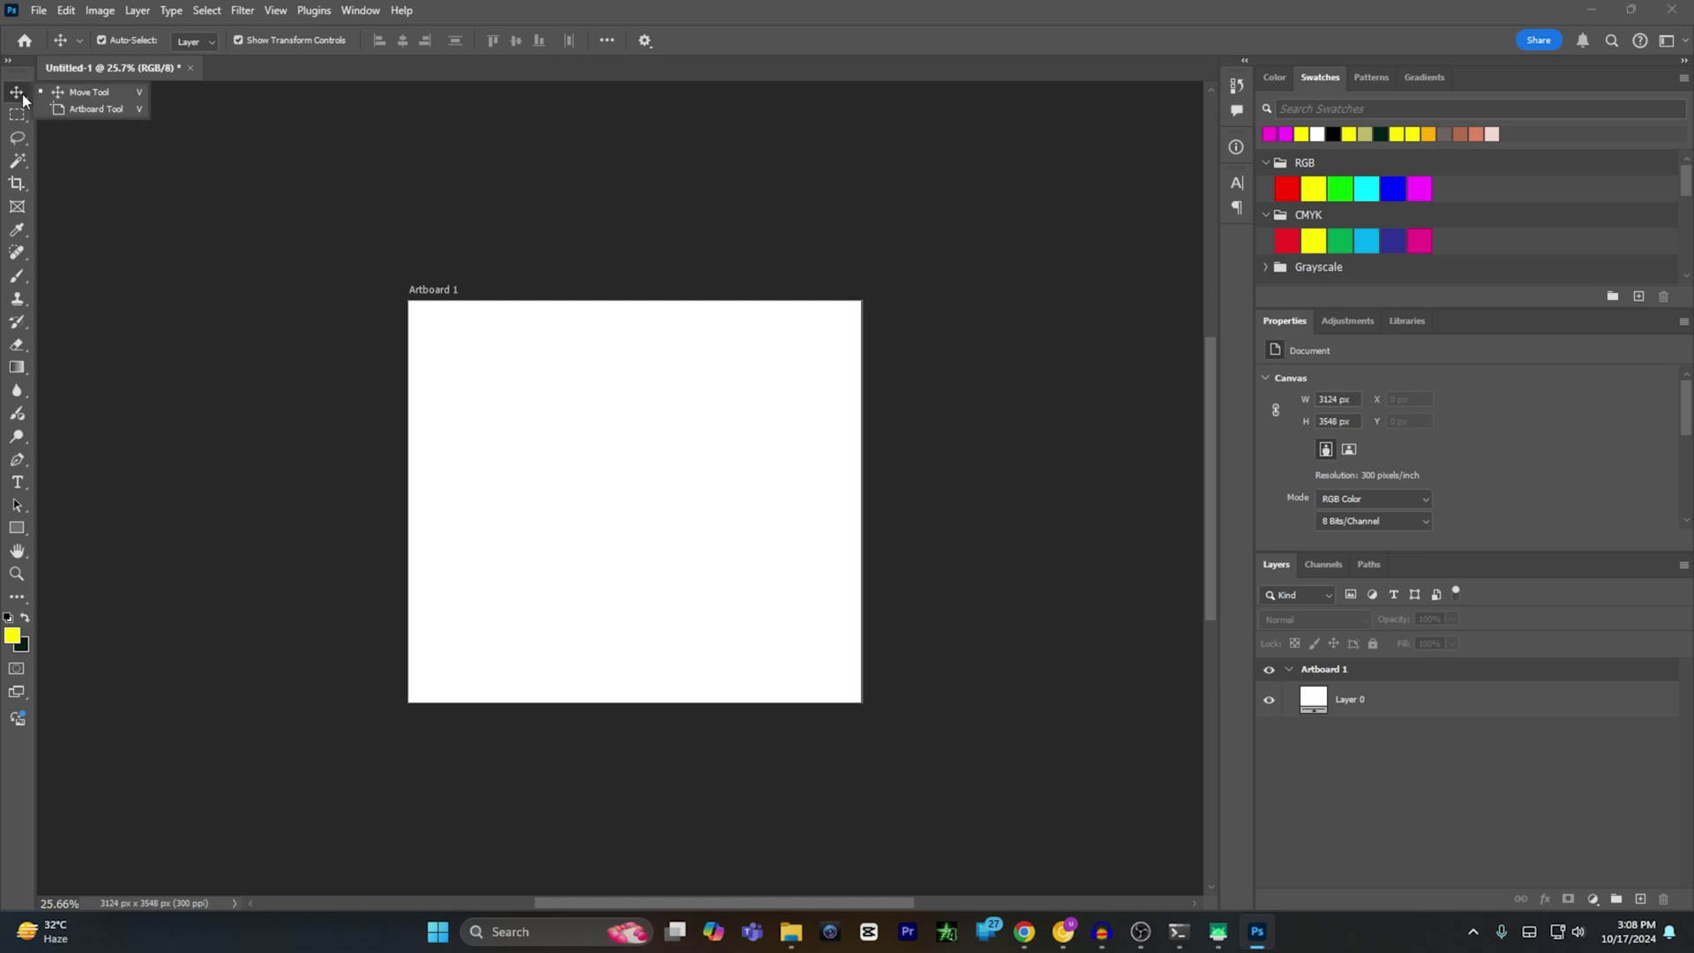
{"action": "left_click", "coordinate": [89, 110]}
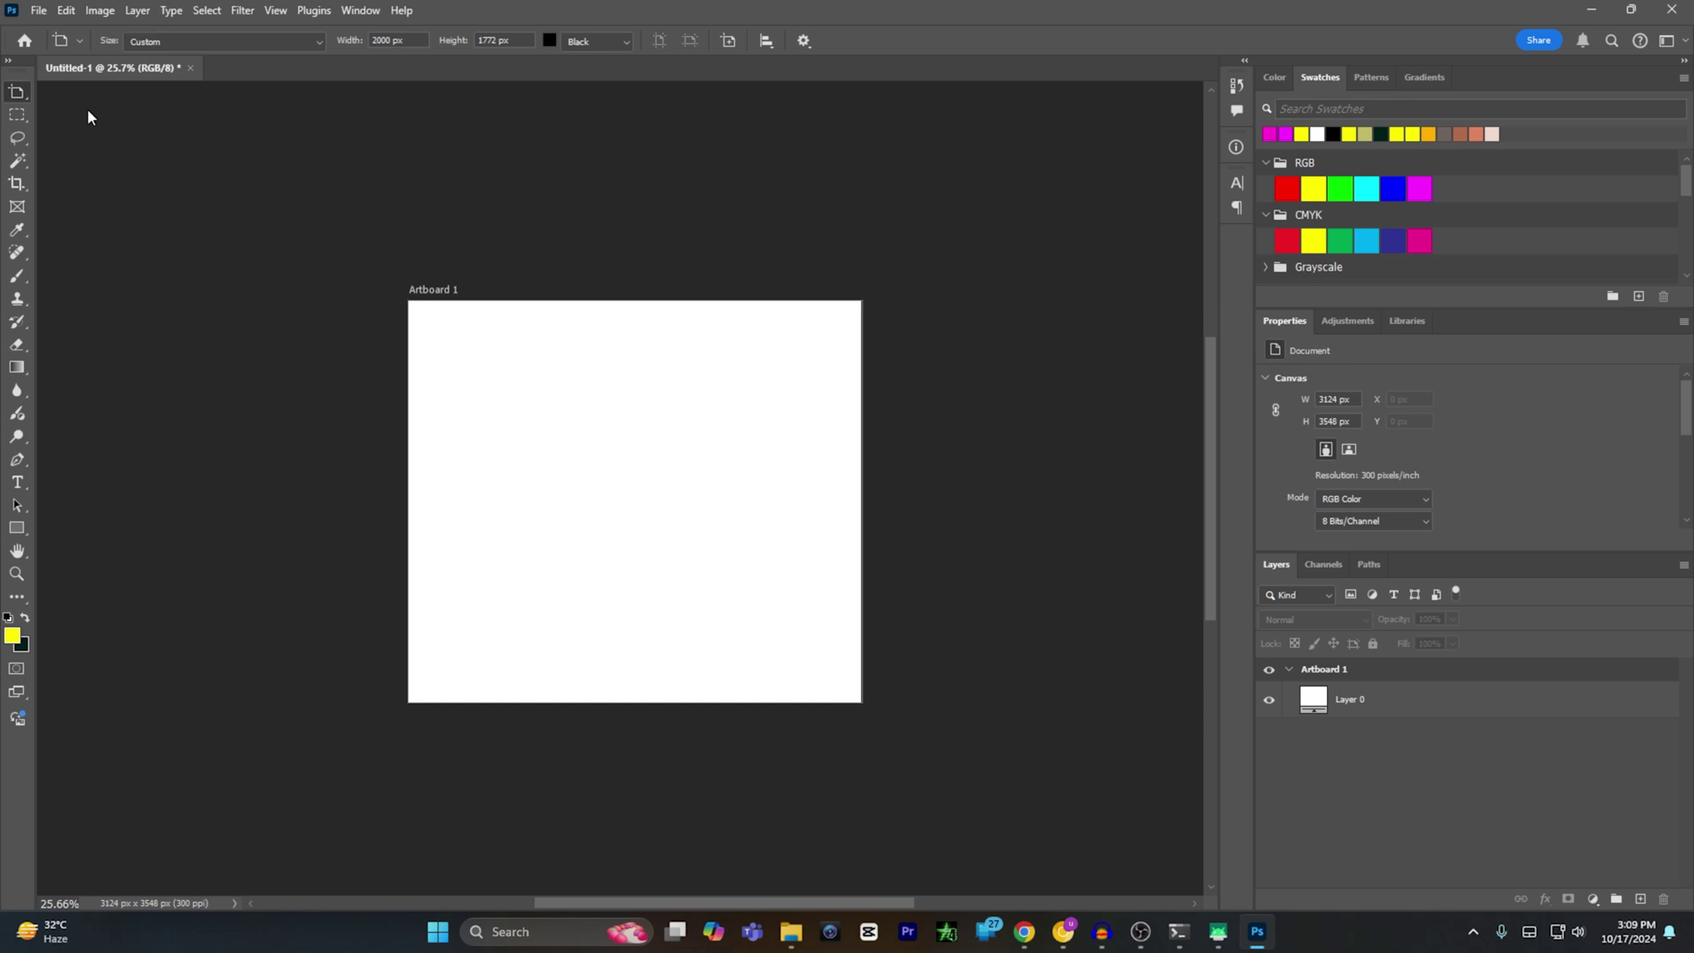
{"action": "key", "text": "v"}
{"action": "left_click", "coordinate": [599, 438]}
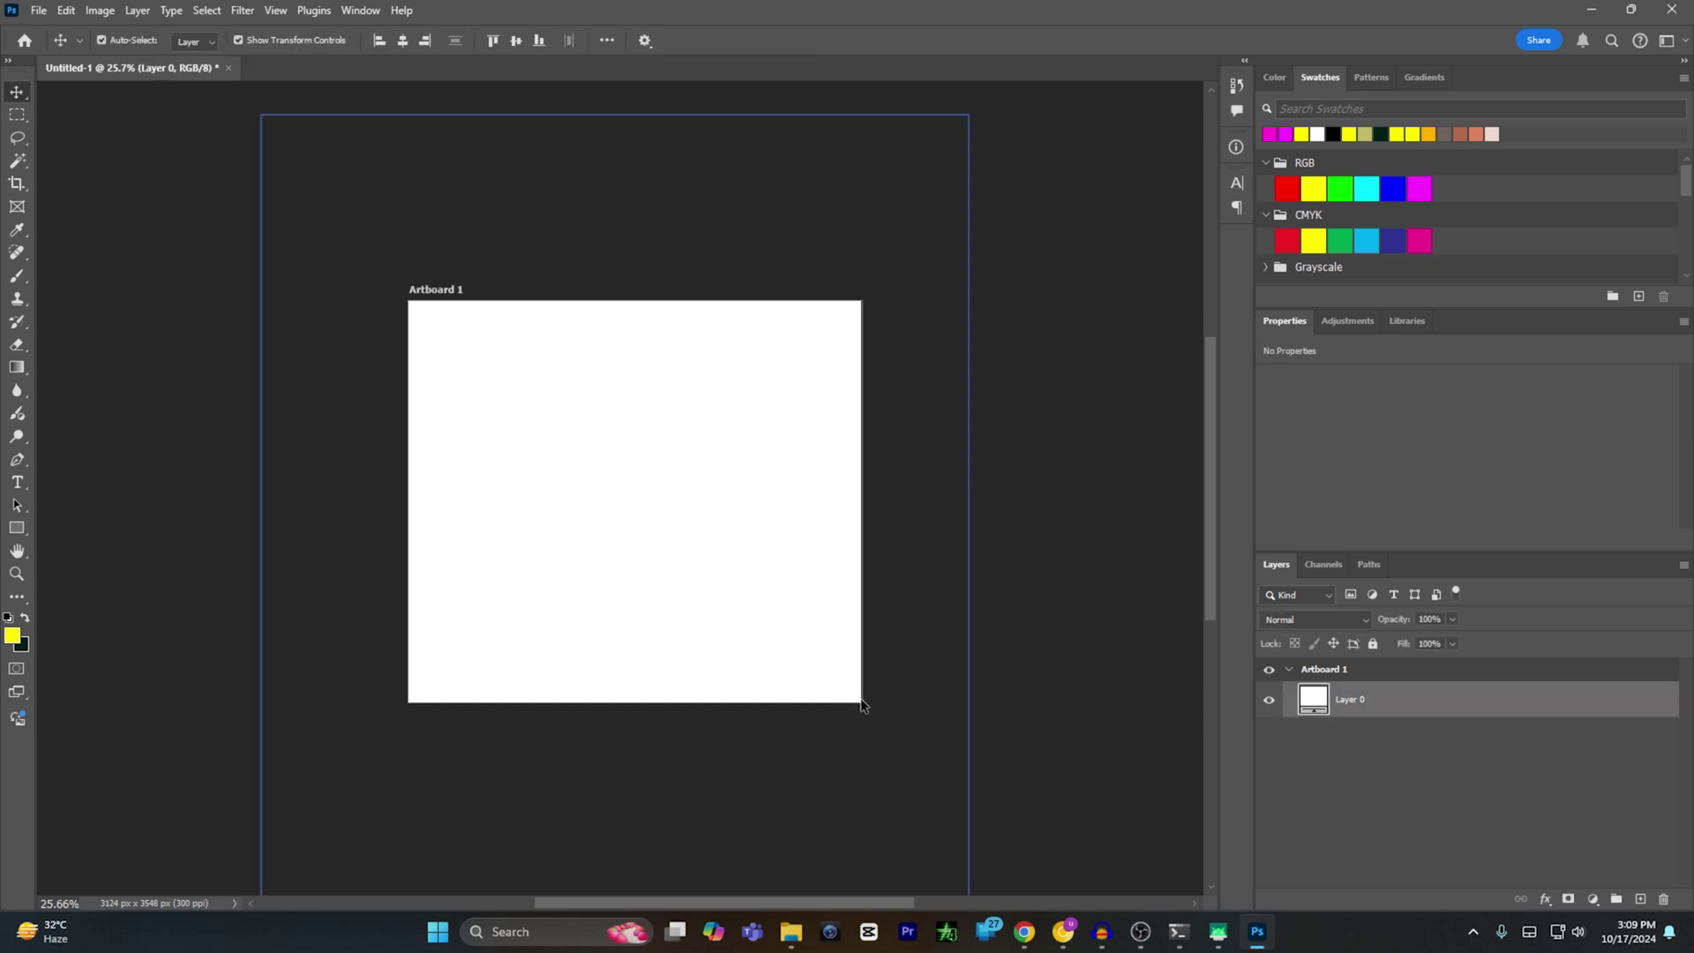
{"action": "key", "text": "shift+v"}
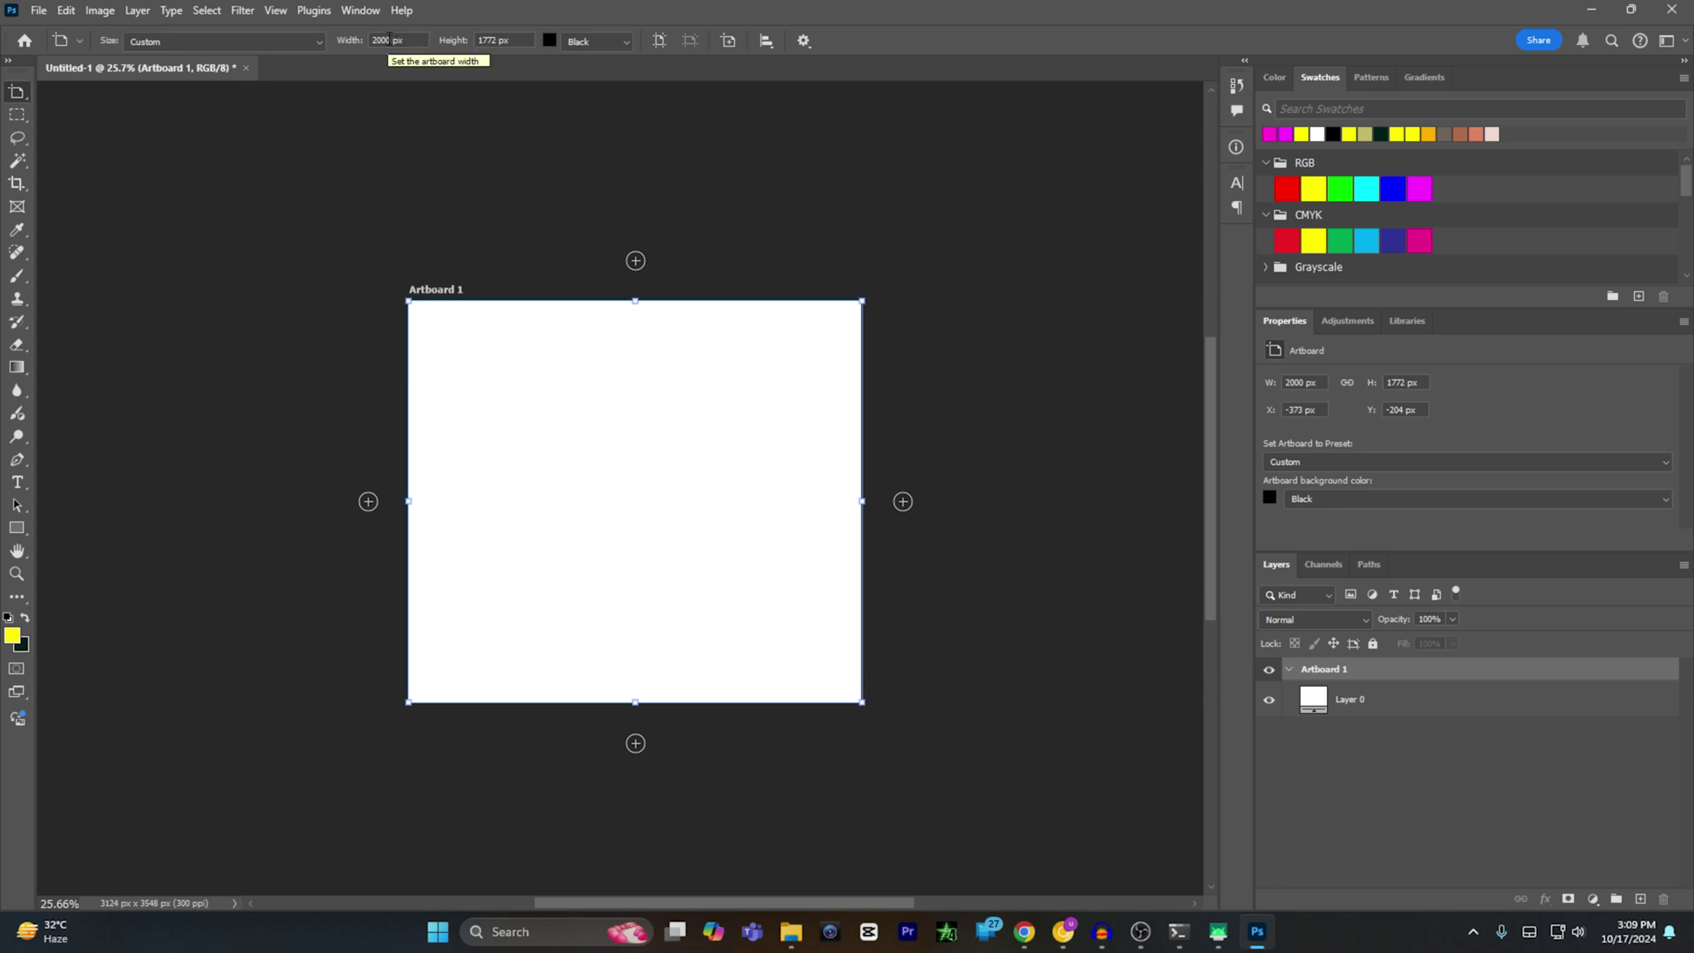
- Enter Width 3000 px and Height 2000 px for Artboard 1 in the options bar
{"action": "double_click", "coordinate": [391, 38]}
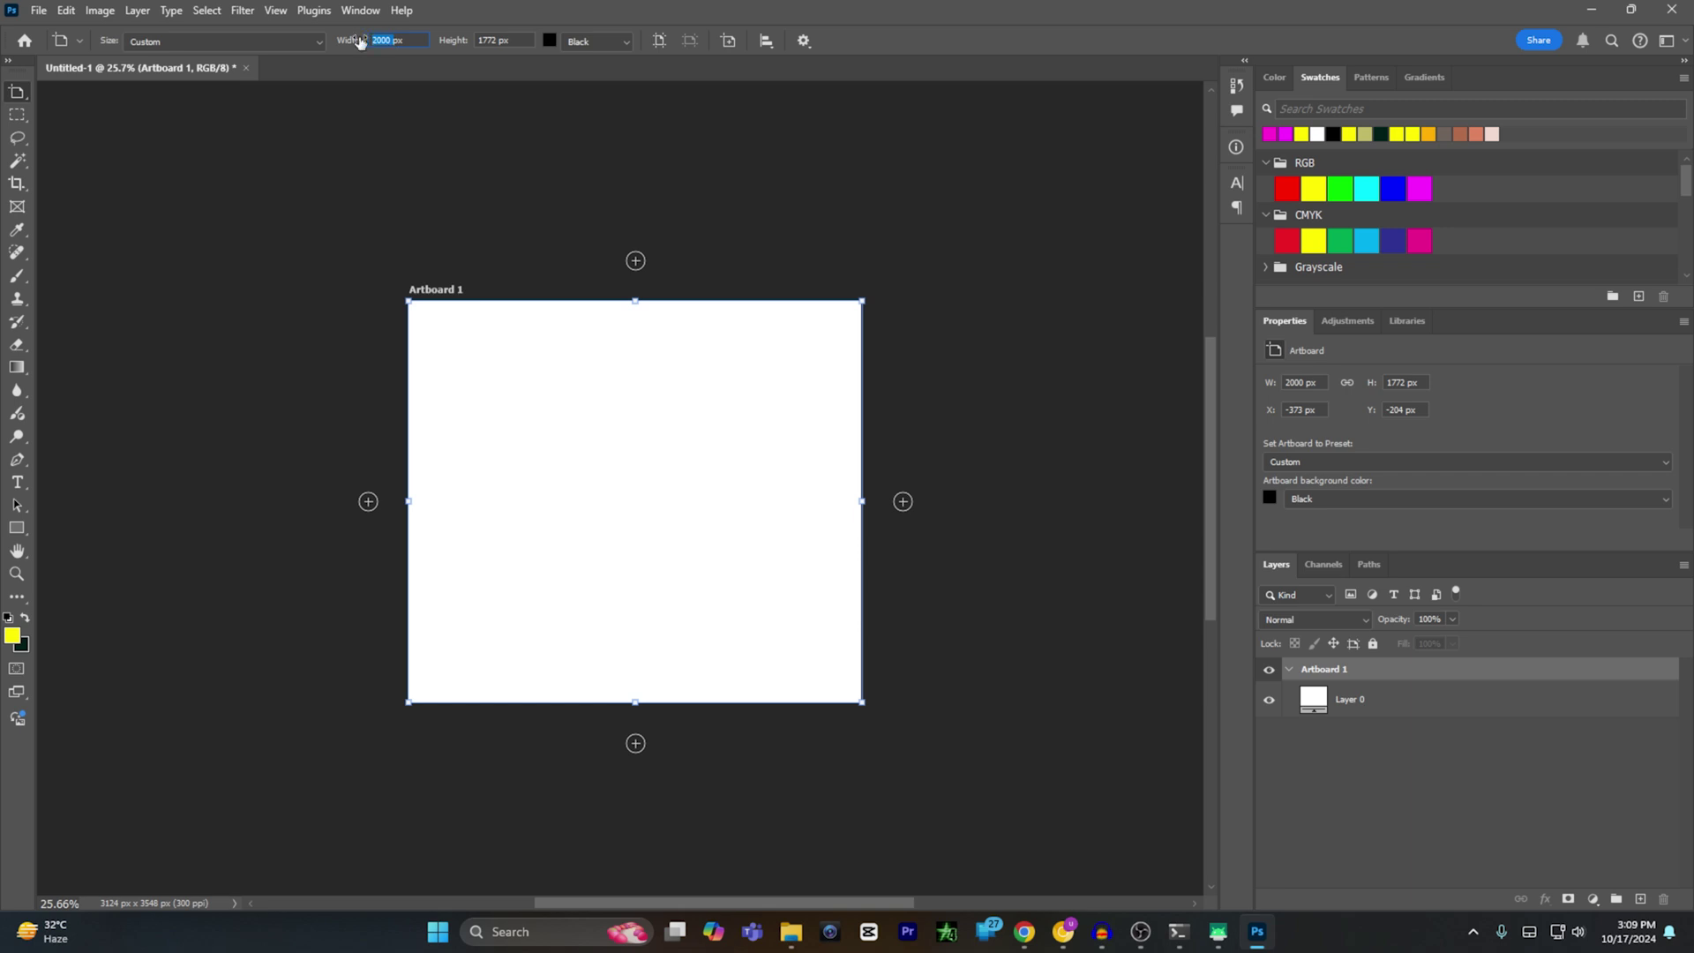
{"action": "type", "text": "300px"}
{"action": "type", "text": "0"}
{"action": "key", "text": "Return"}
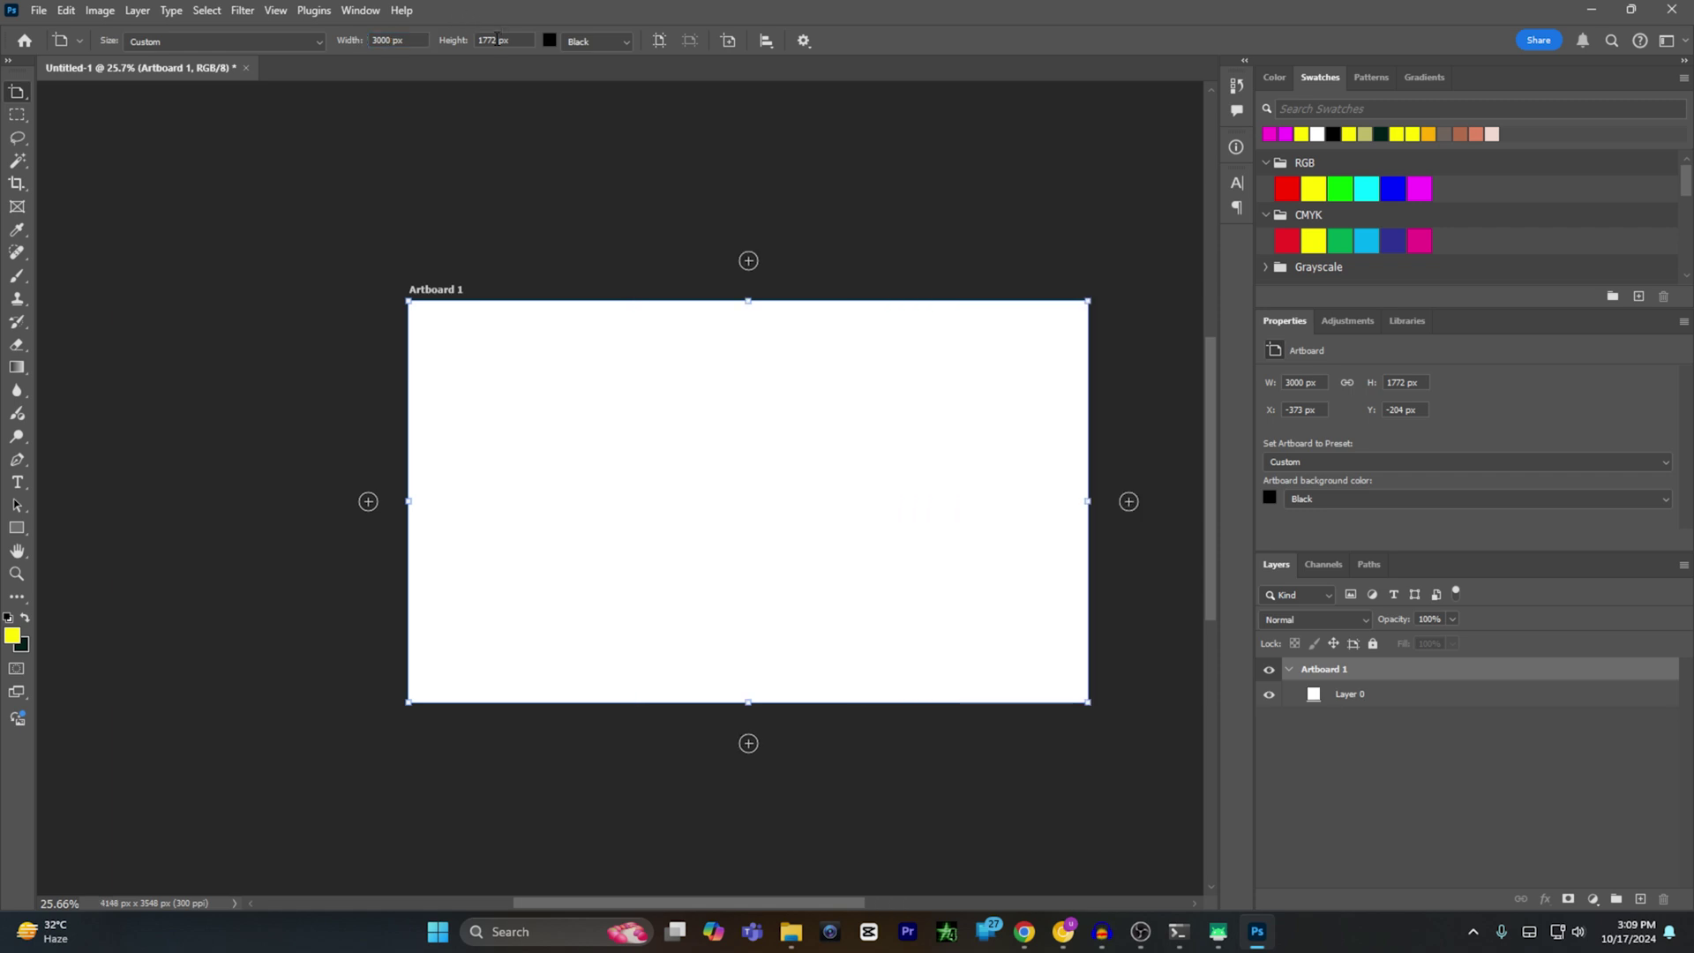
{"action": "left_click", "coordinate": [441, 32]}
{"action": "type", "text": "200"}
{"action": "type", "text": "0"}
{"action": "key", "text": "Return"}
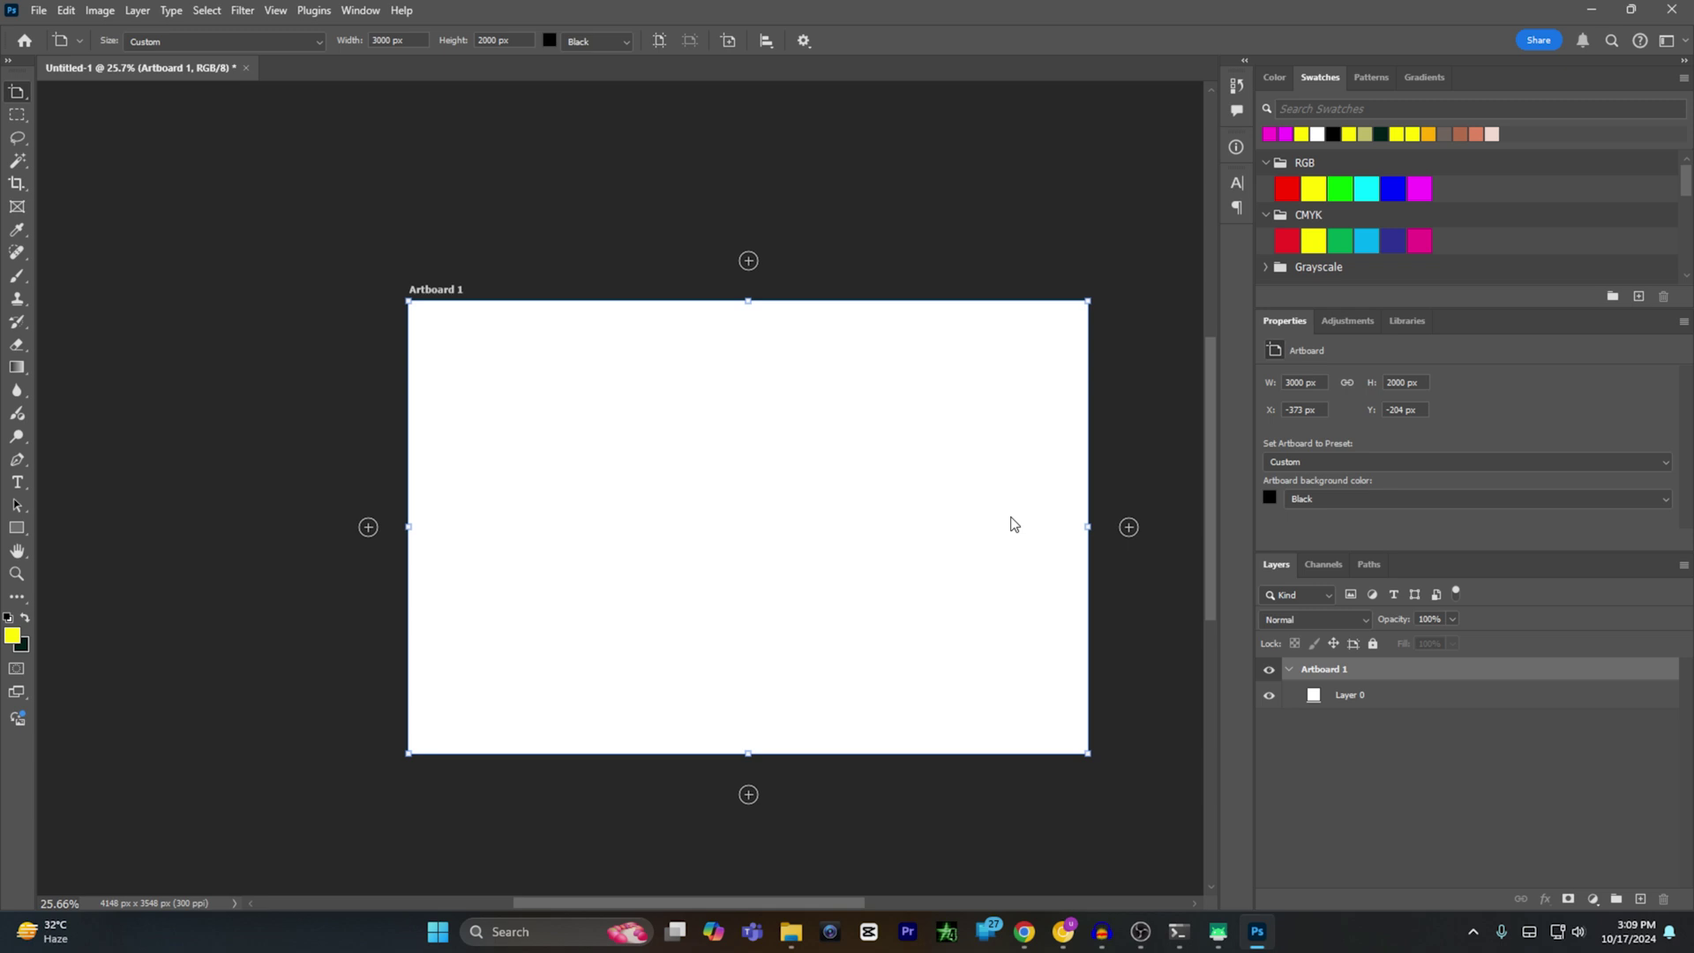
{"action": "scroll", "coordinate": [1015, 535], "scroll_direction": "down", "scroll_amount": 1}
{"action": "scroll", "coordinate": [1014, 534], "scroll_direction": "down", "scroll_amount": 1}
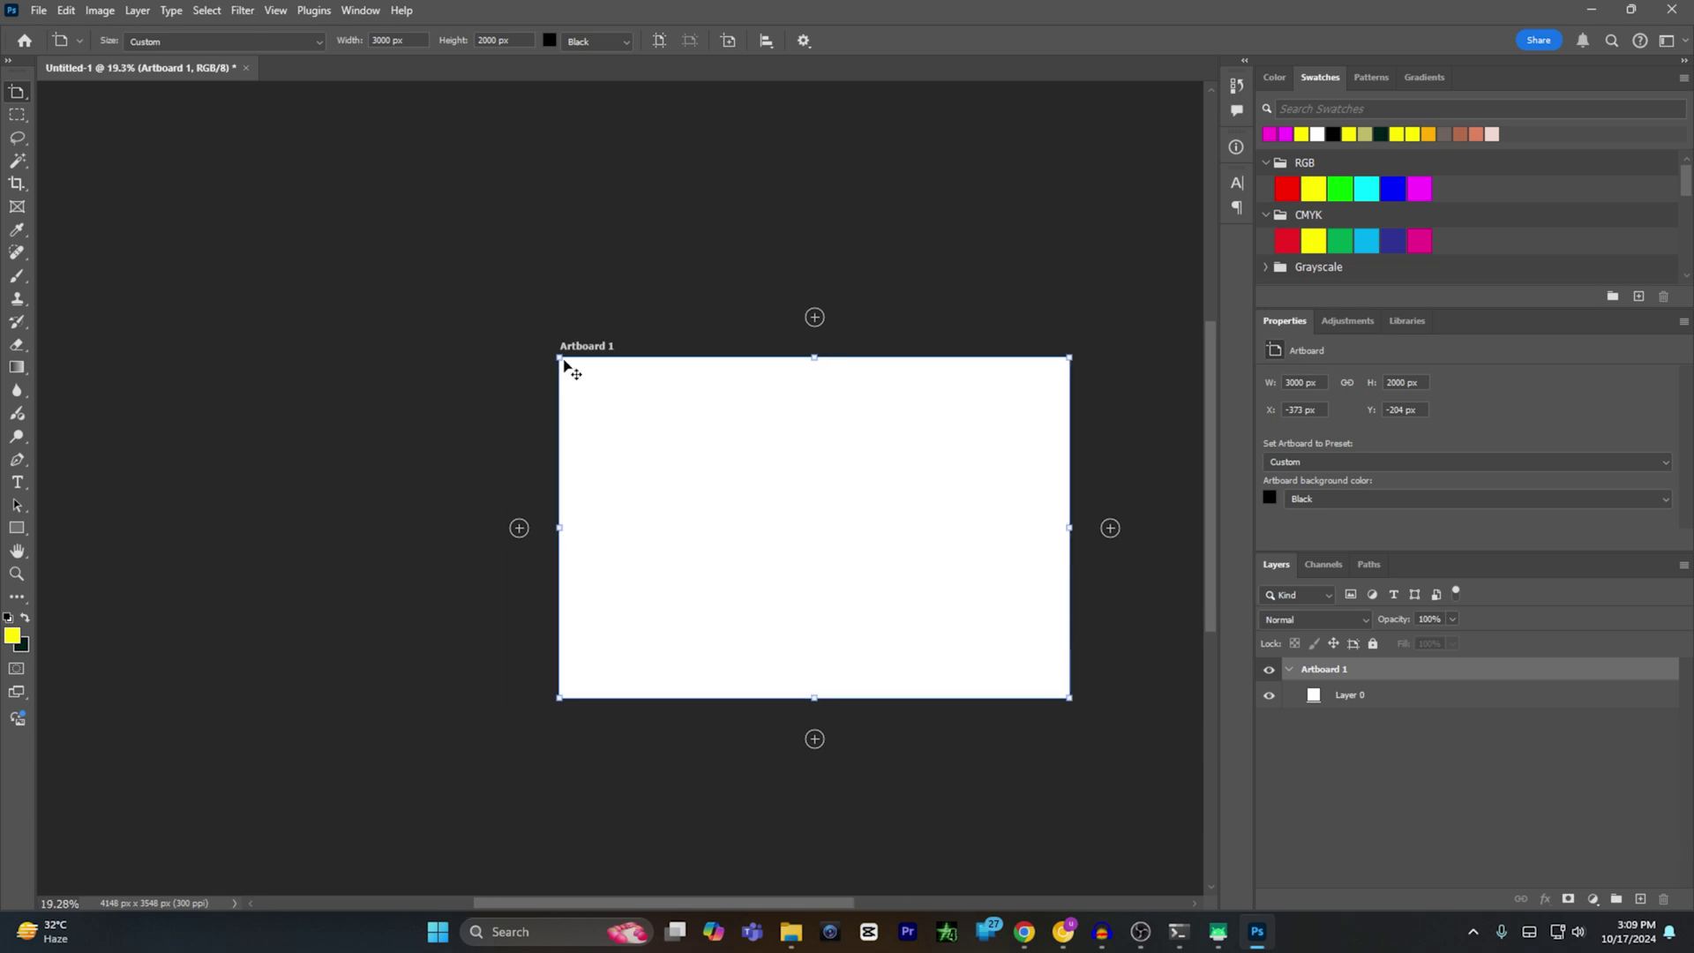
- Drag Artboard 1's corner, left, bottom, right and top handles until it measures 3586 × 2135 px
{"action": "left_click_drag", "start_coordinate": [557, 354], "coordinate": [463, 310]}
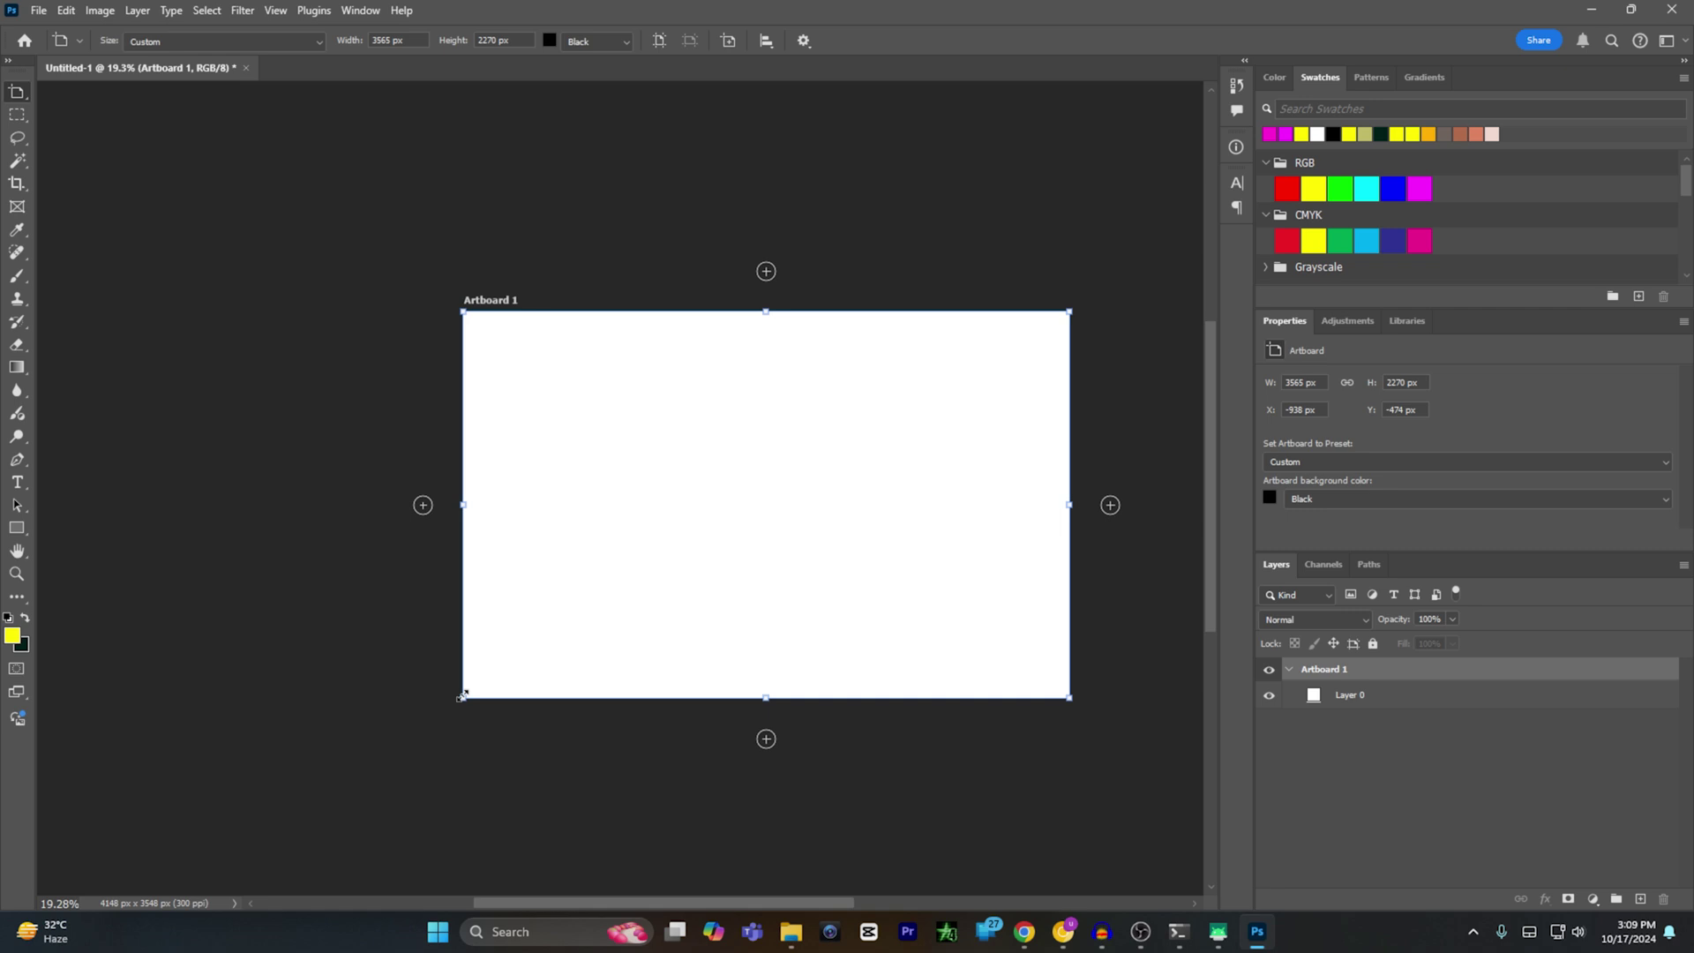
{"action": "left_click_drag", "start_coordinate": [464, 503], "coordinate": [352, 502]}
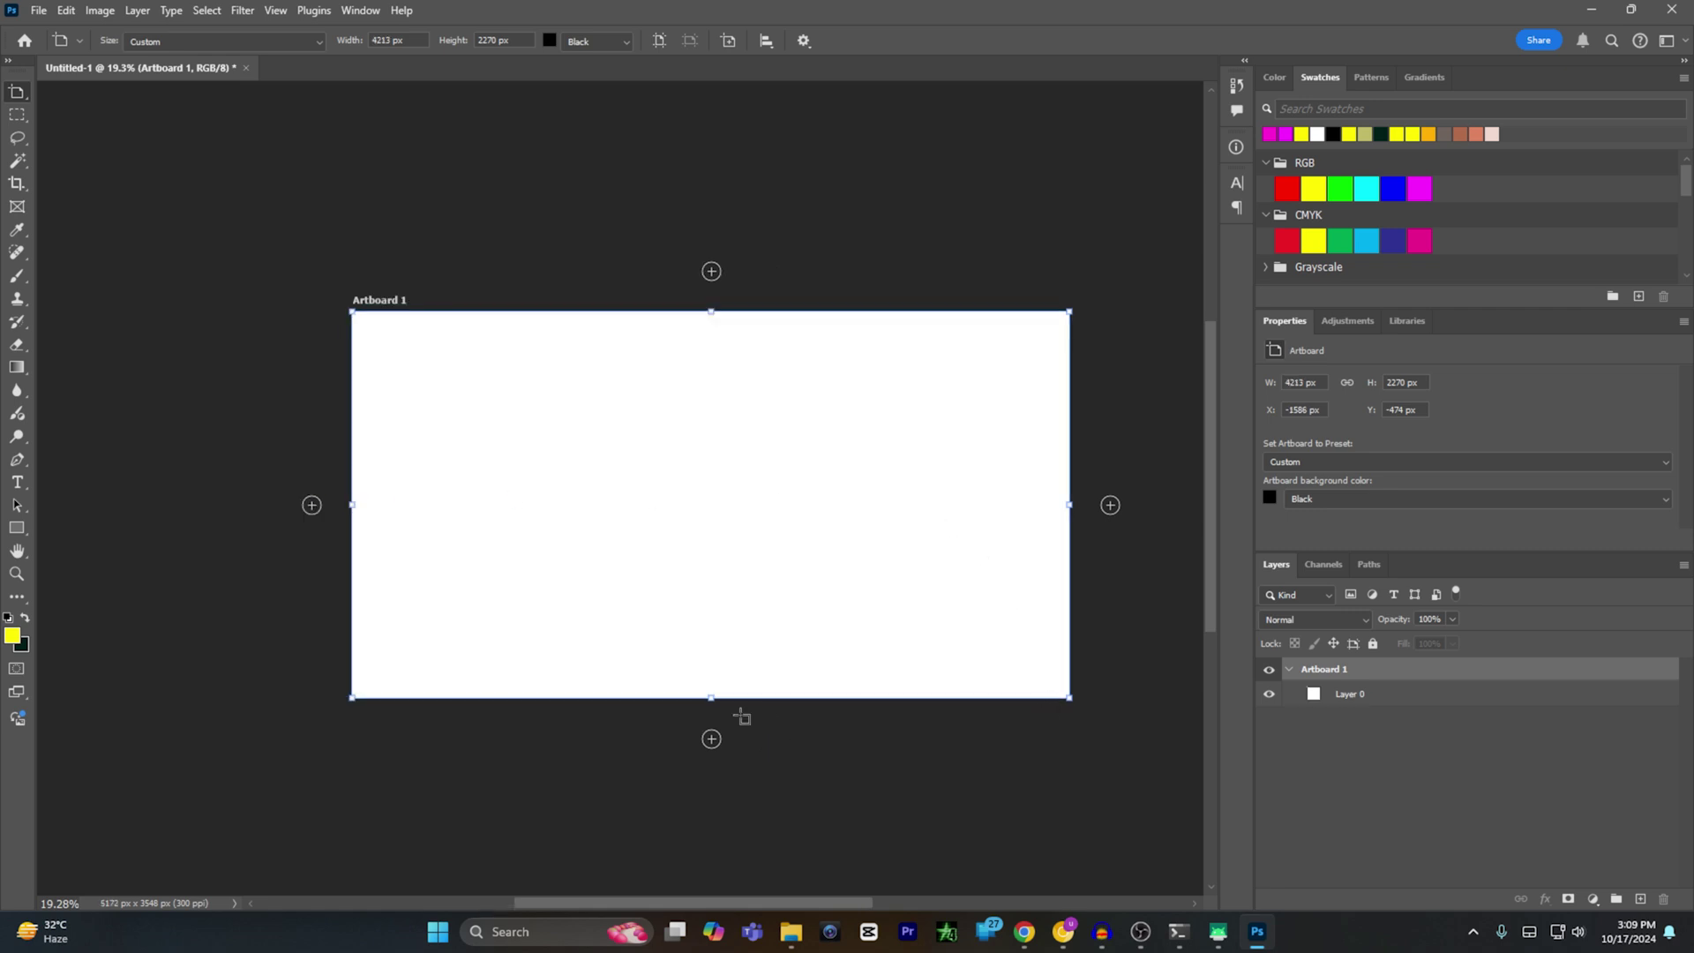
{"action": "left_click_drag", "start_coordinate": [710, 698], "coordinate": [715, 814]}
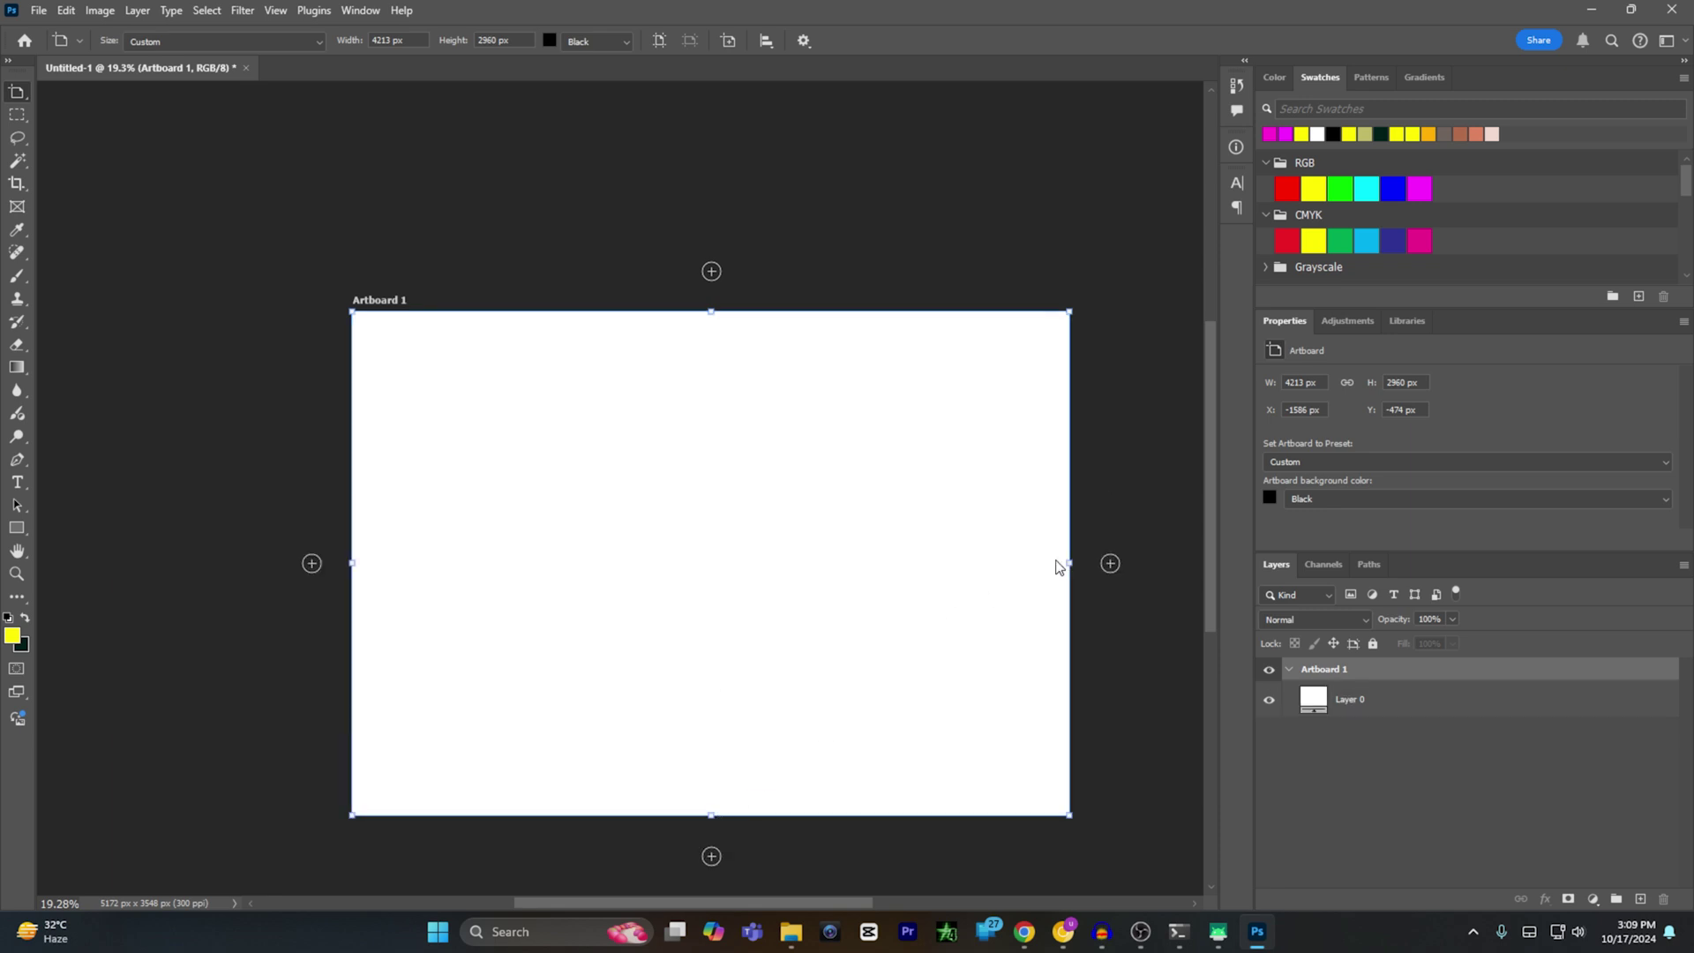
{"action": "left_click_drag", "start_coordinate": [1067, 562], "coordinate": [962, 562]}
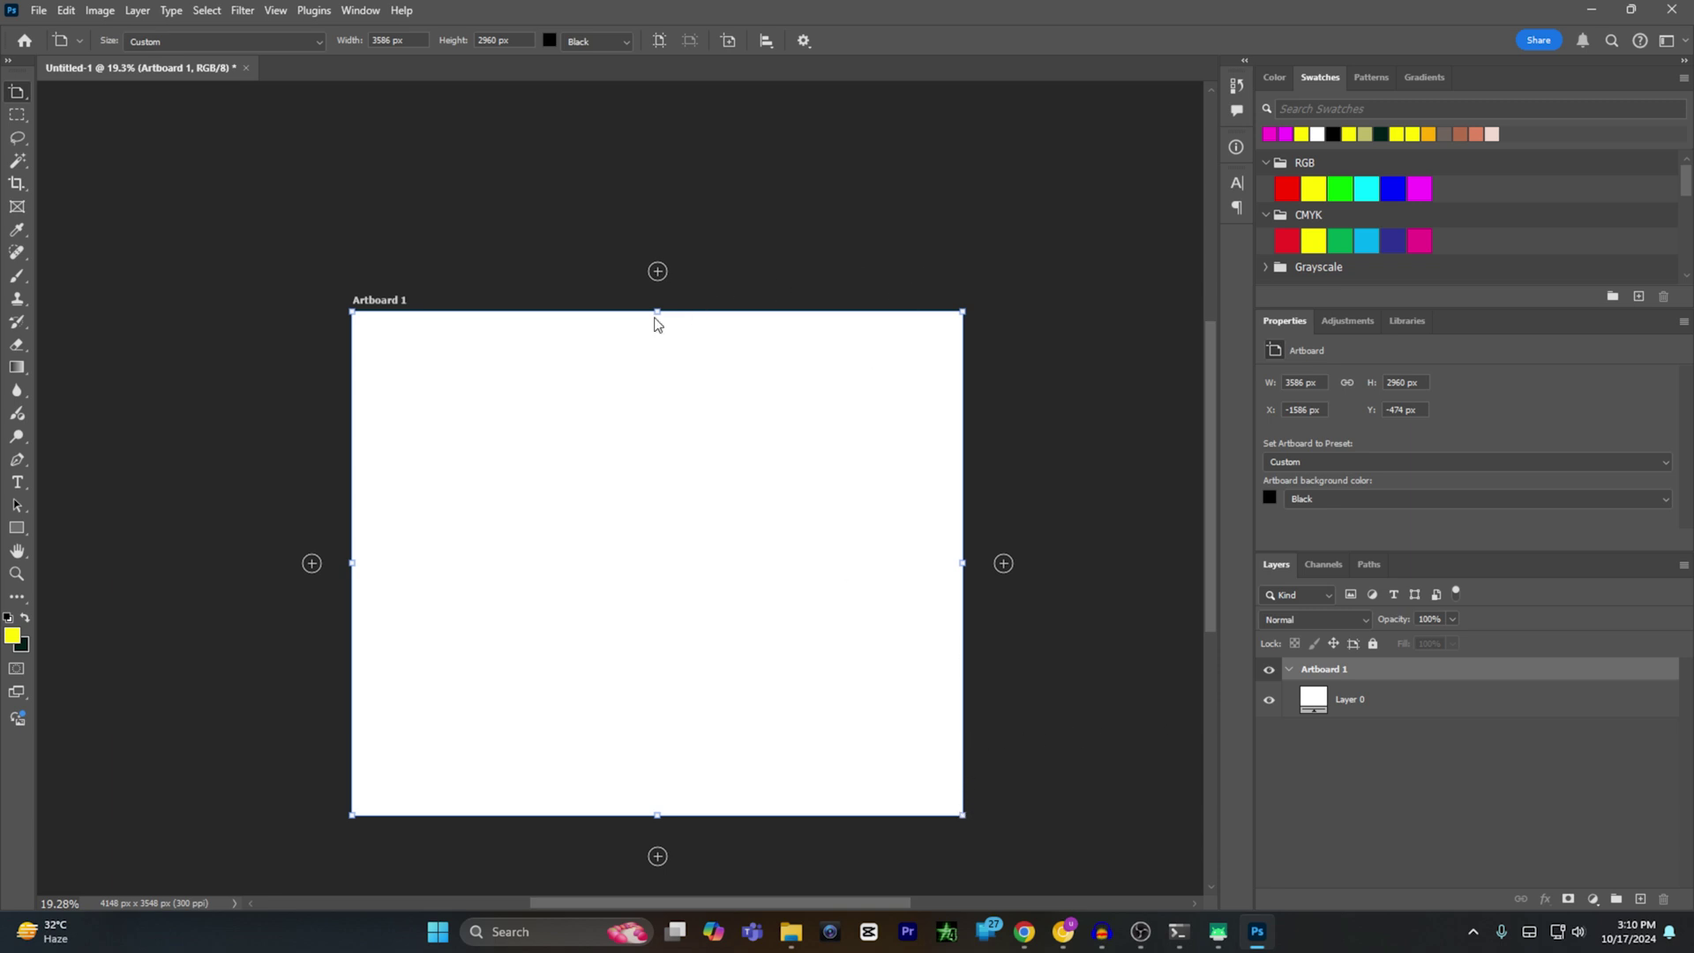
{"action": "left_click_drag", "start_coordinate": [657, 312], "coordinate": [640, 451]}
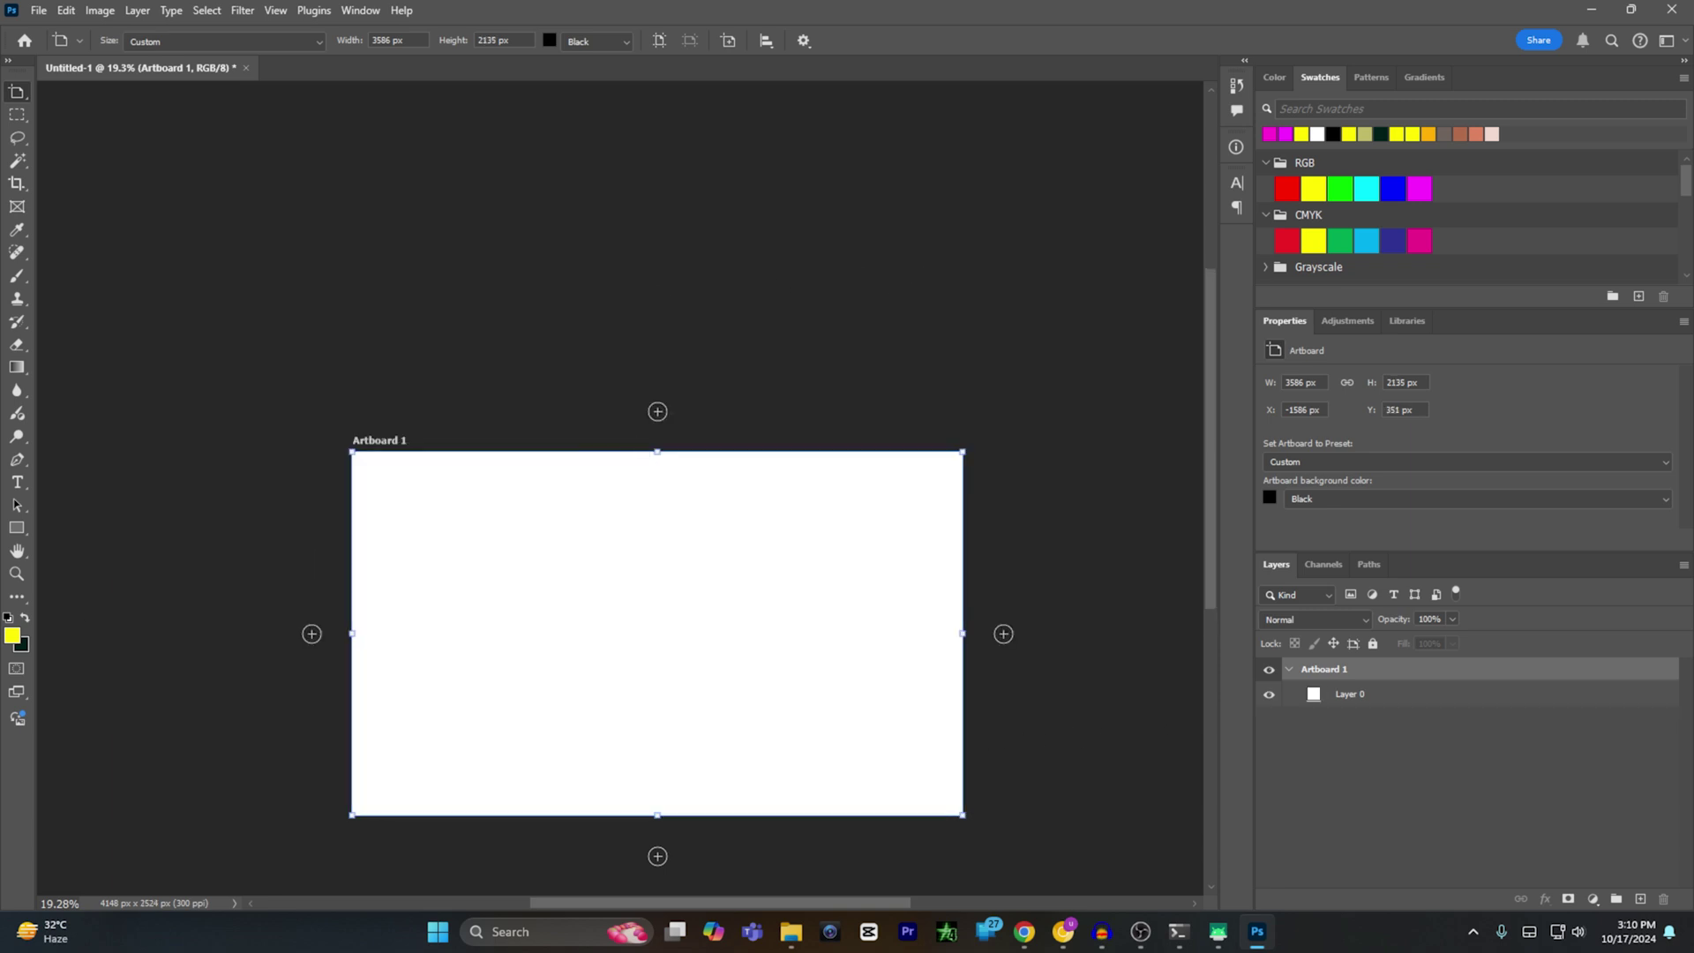